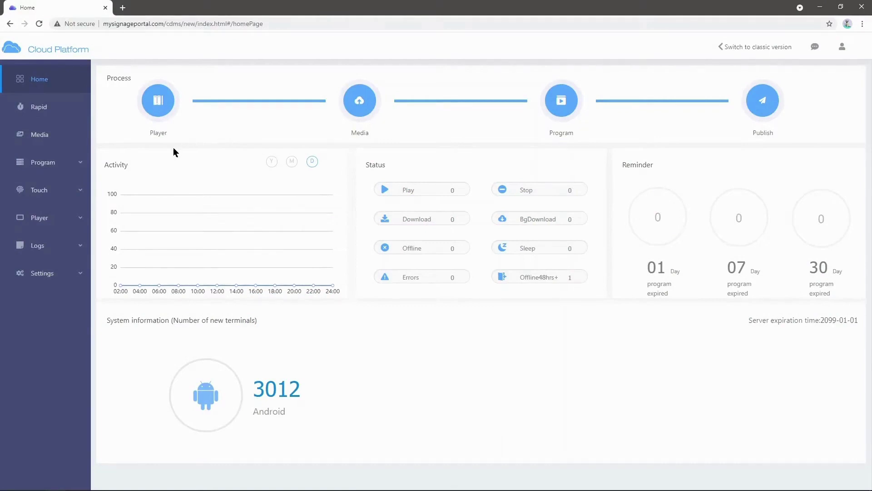
Step: Create a new playlist from the test12345 user template under Program > Playlist
click(63, 163)
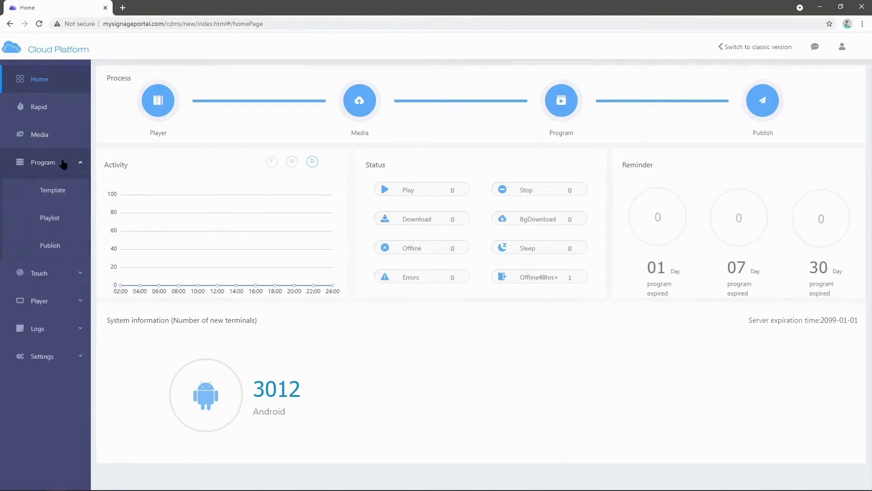
click(50, 219)
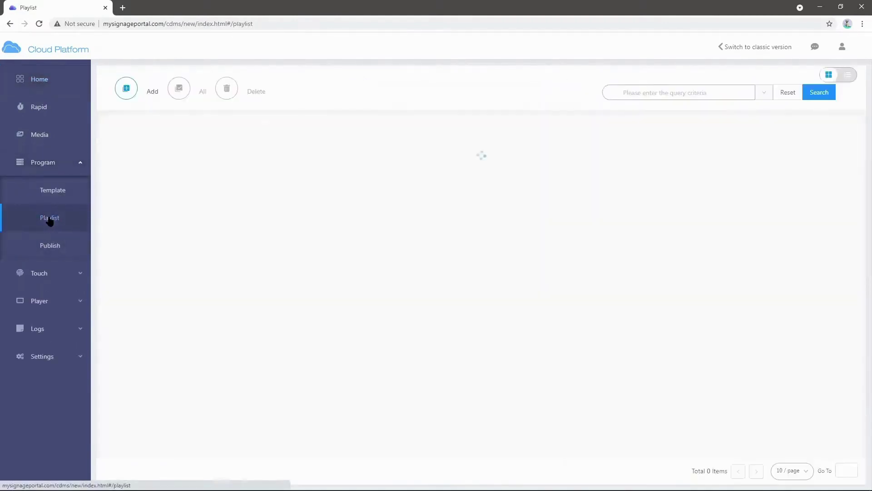
click(128, 91)
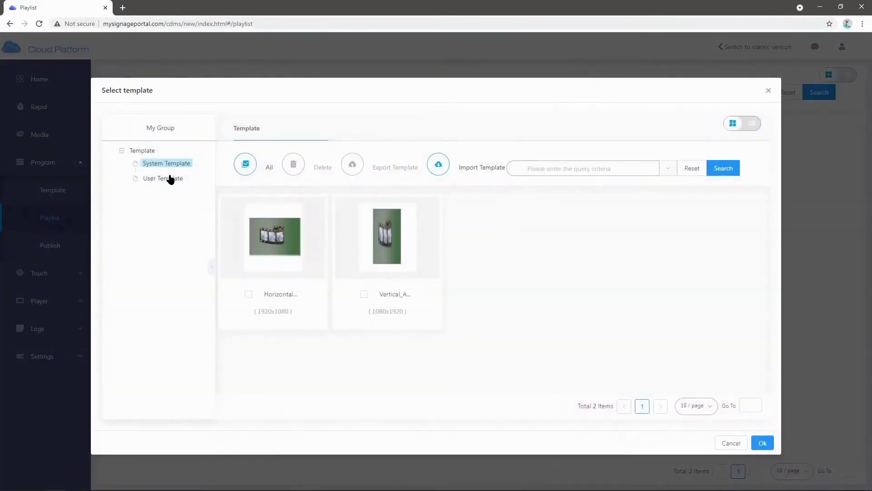
click(171, 178)
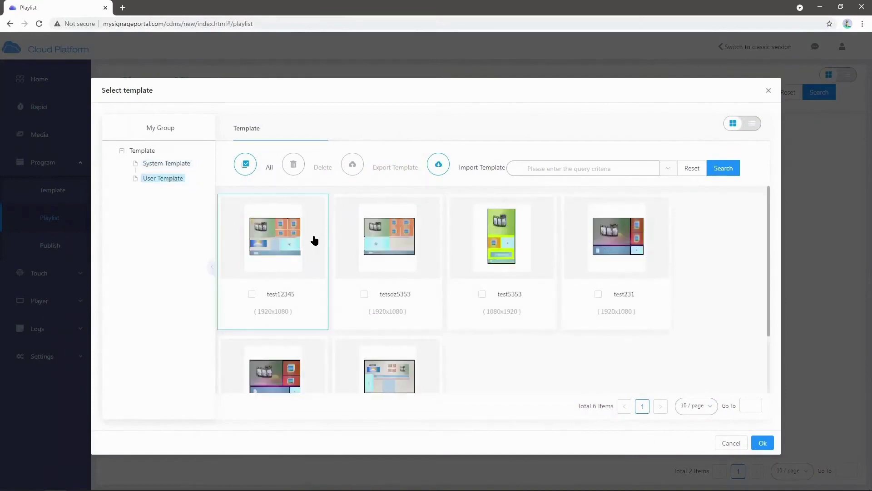
click(287, 245)
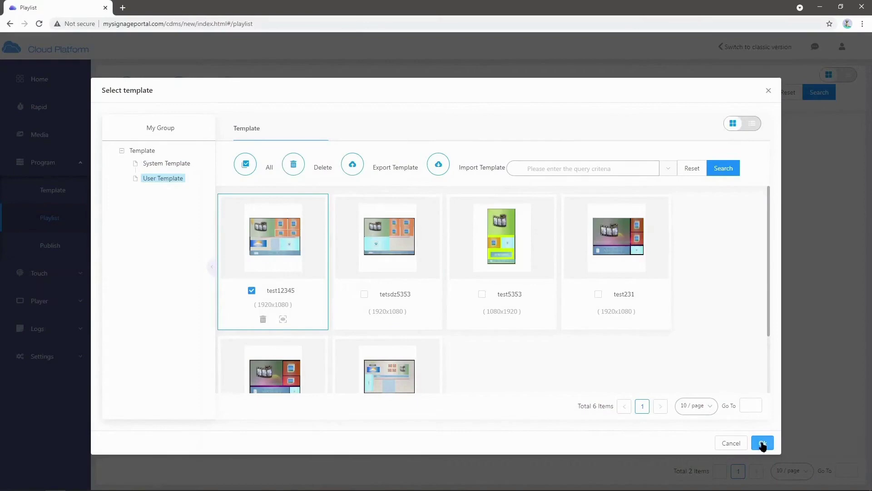
click(763, 443)
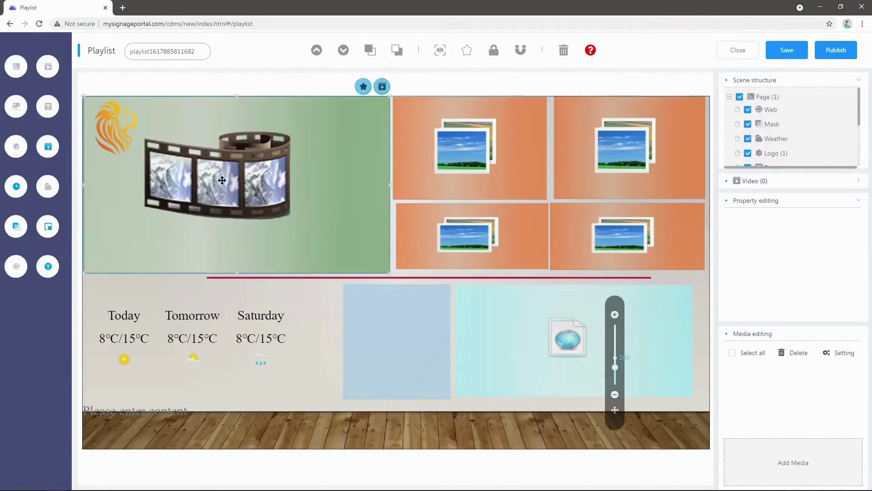
Step: Add the Test Video - No Sound.mp4 clip from the media library to the top-left video zone
double_click(256, 201)
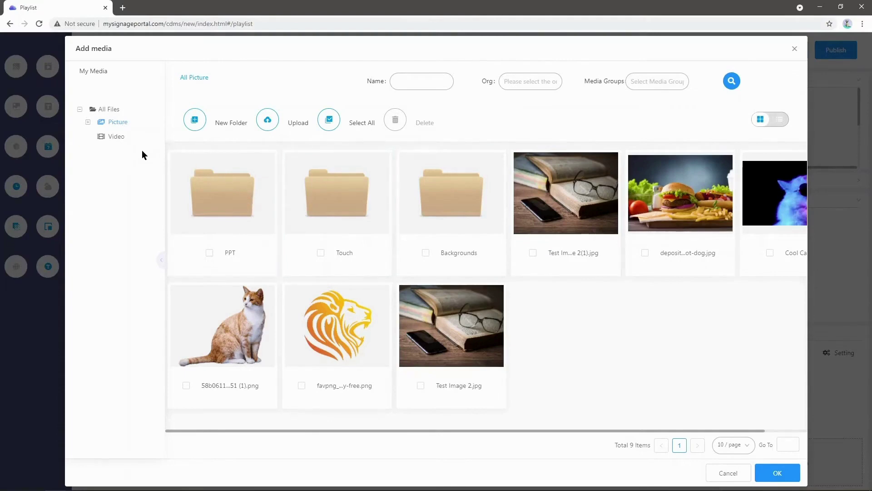
click(116, 137)
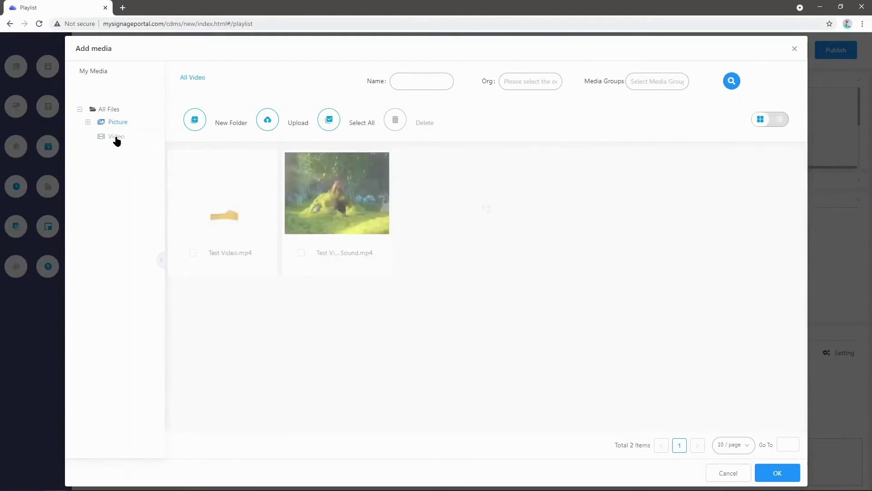
click(371, 220)
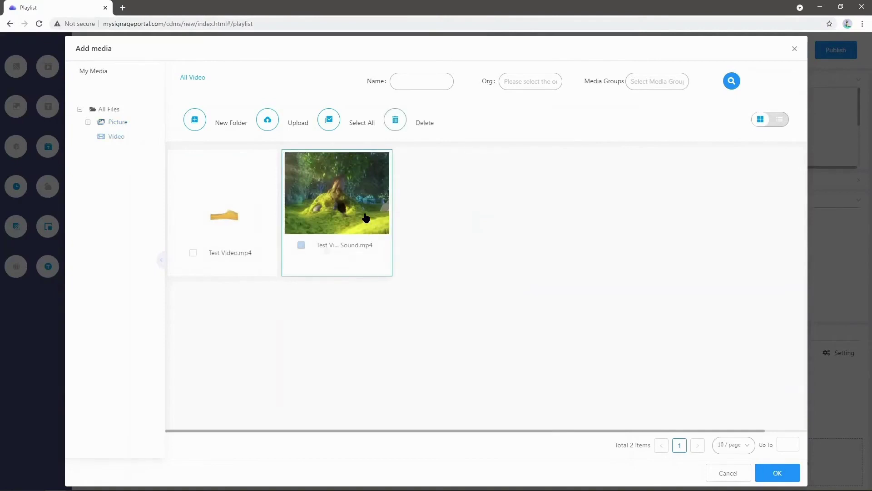
click(272, 122)
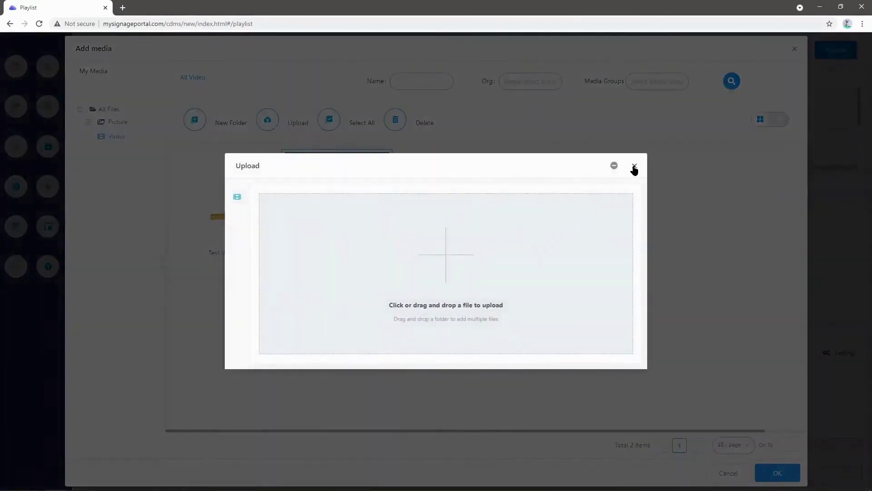
click(634, 168)
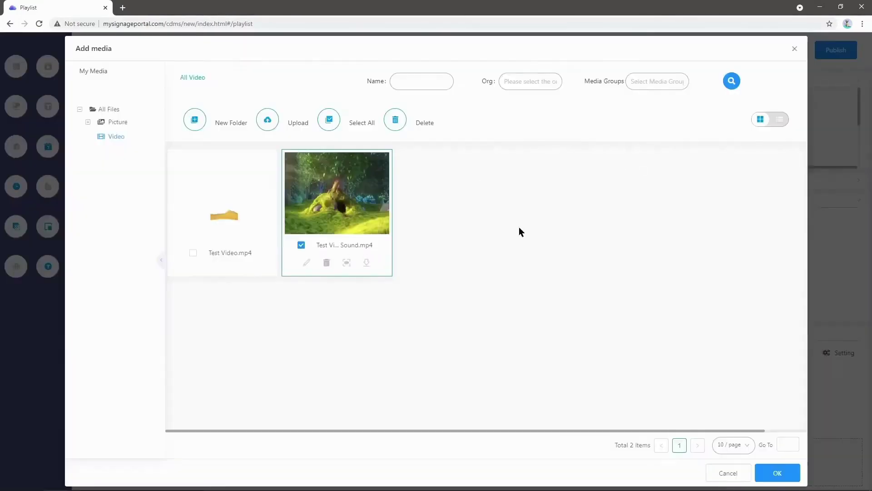
click(772, 474)
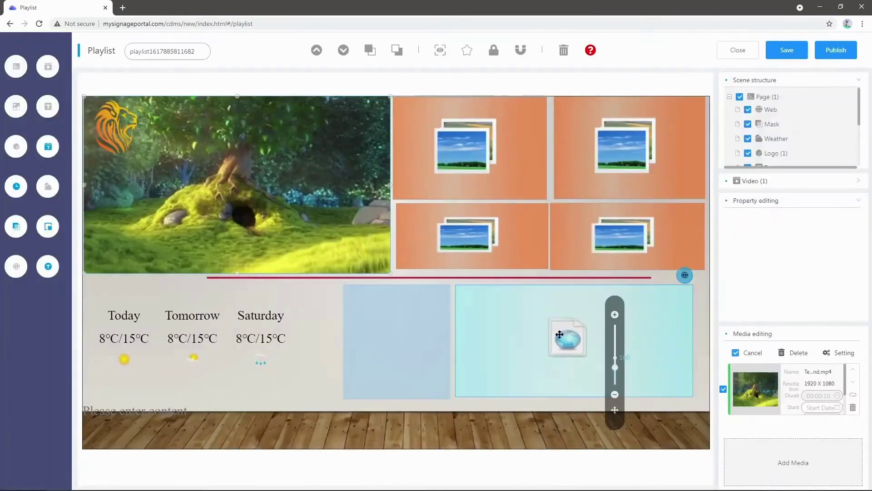
Step: Select the top-left video zone and try repositioning its clip entry in Media editing
click(385, 244)
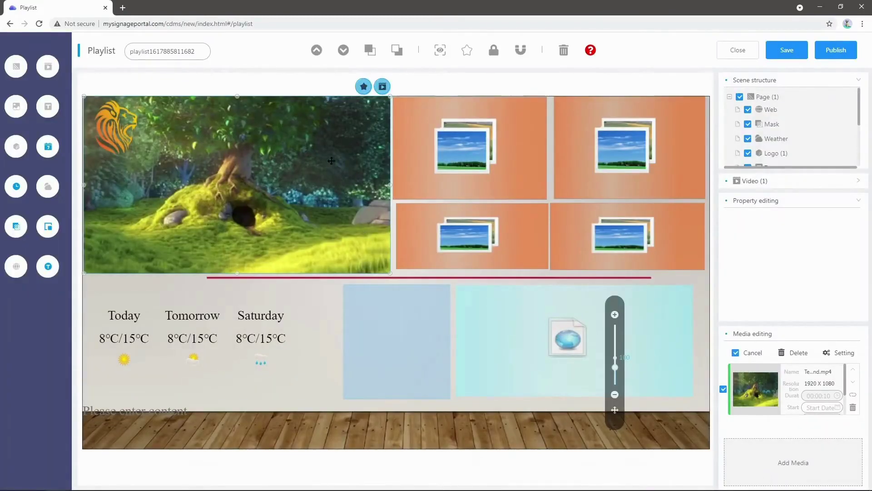
click(472, 236)
click(668, 324)
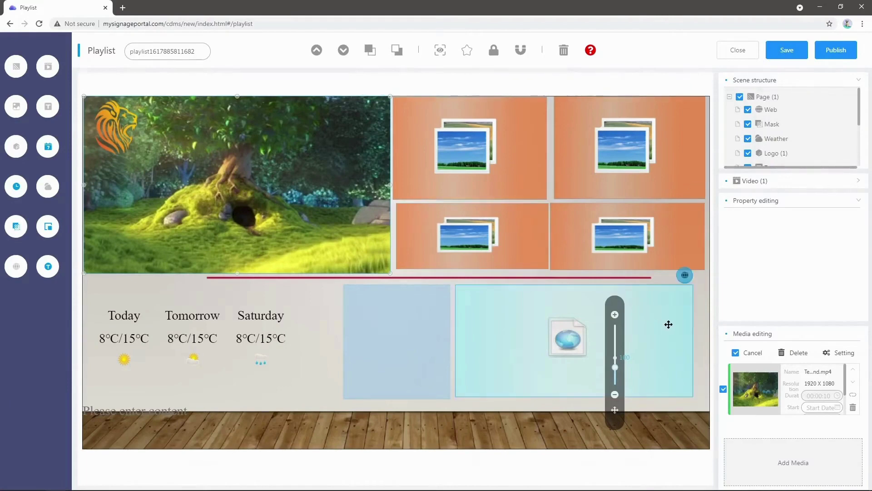
mouse_move(785, 379)
mouse_down()
mouse_move(757, 347)
mouse_move(786, 333)
mouse_move(798, 382)
mouse_up()
scroll(813, 386, down, 1)
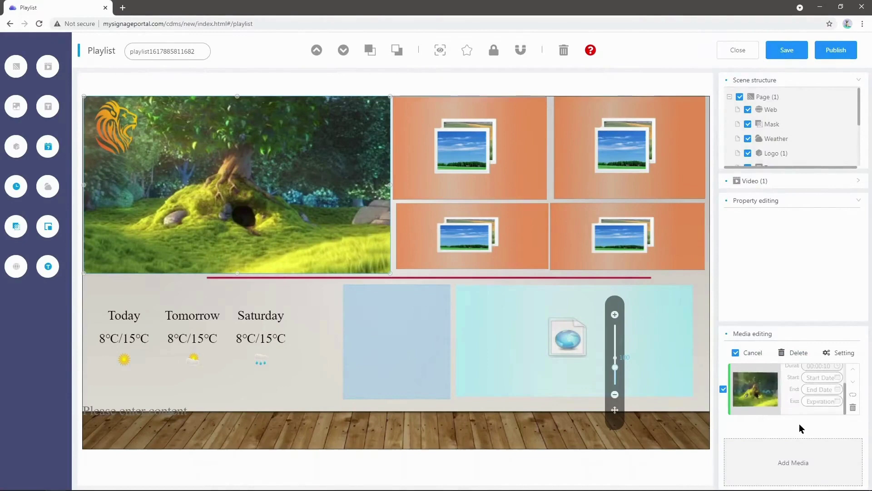
scroll(811, 384, up, 1)
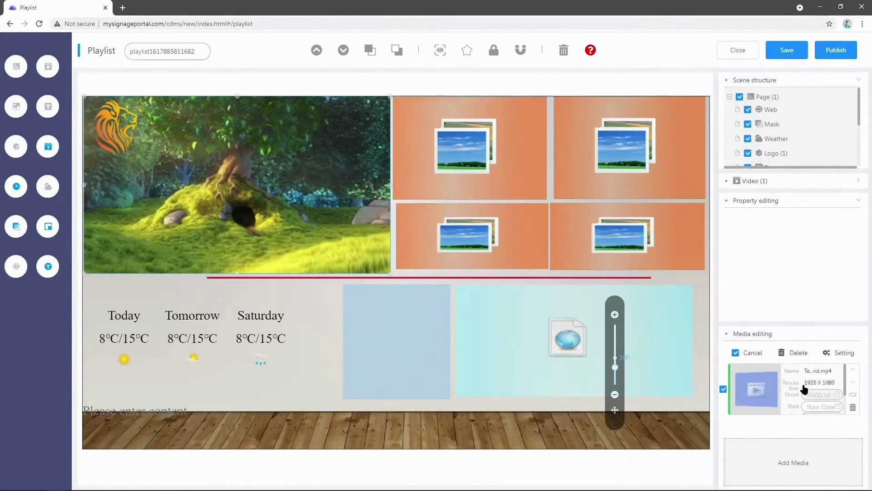
drag(784, 397, 794, 424)
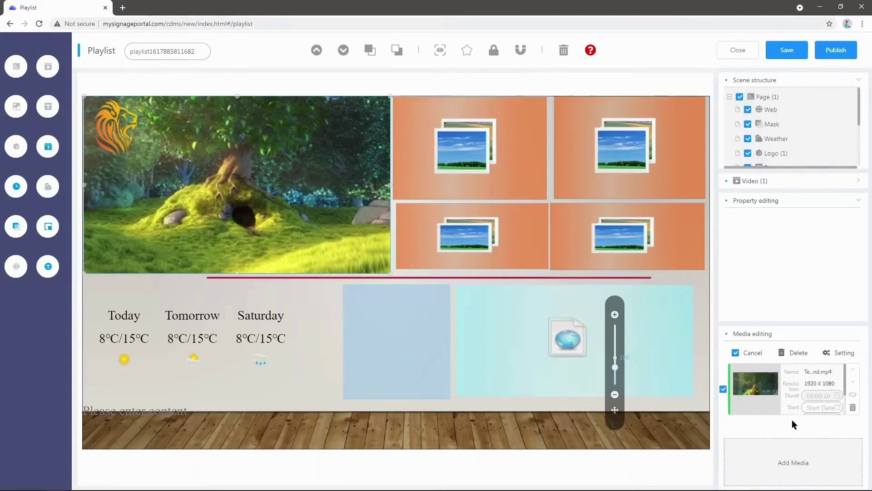
Step: Add the Test Image 2(1) book-and-glasses JPG after the clip in the video zone
click(773, 460)
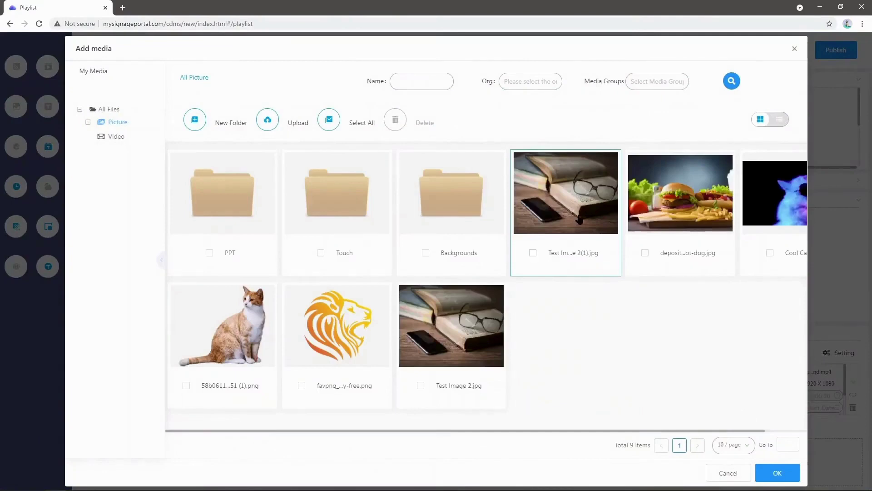
click(578, 234)
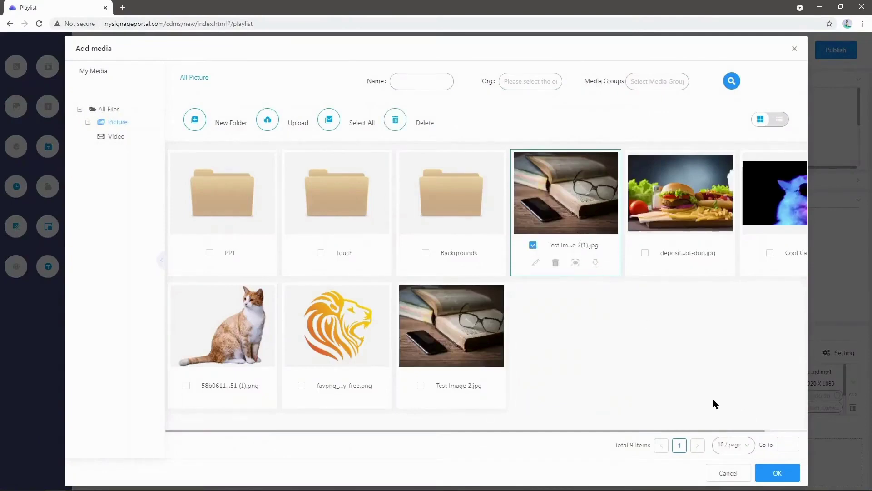
click(768, 479)
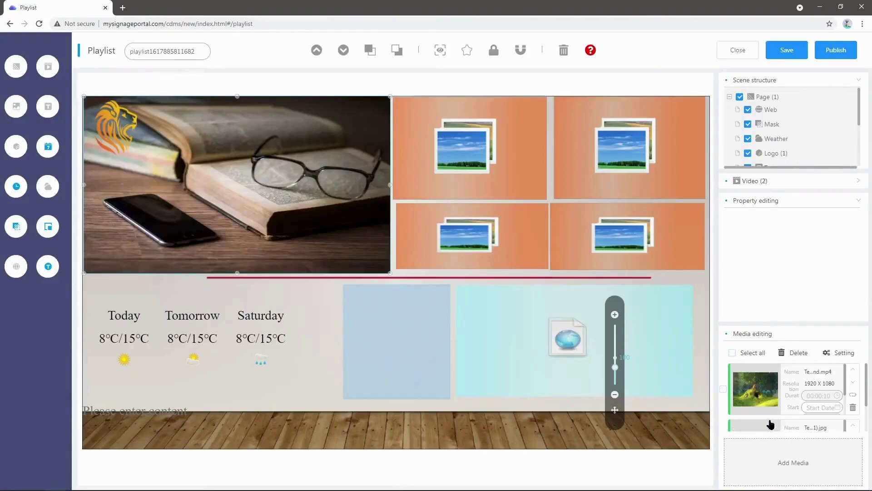
scroll(774, 396, down, 2)
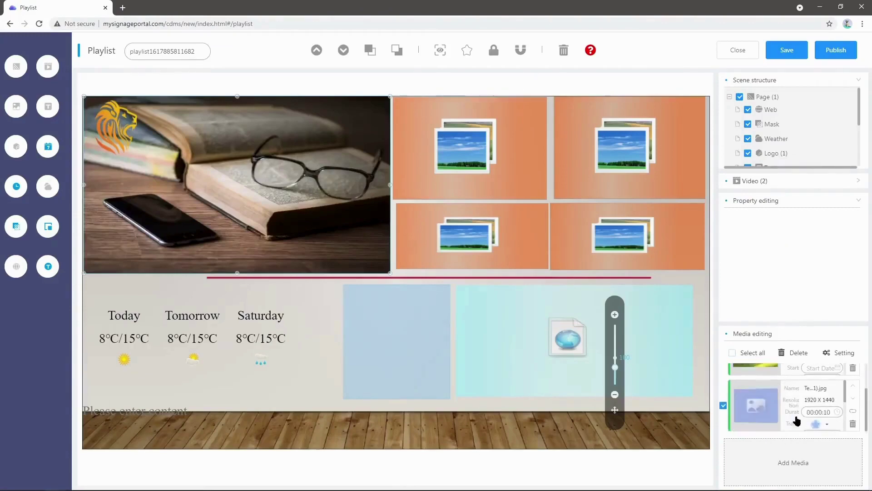
Step: Review the photo's transition options in Media editing, leaving them unchanged
click(824, 424)
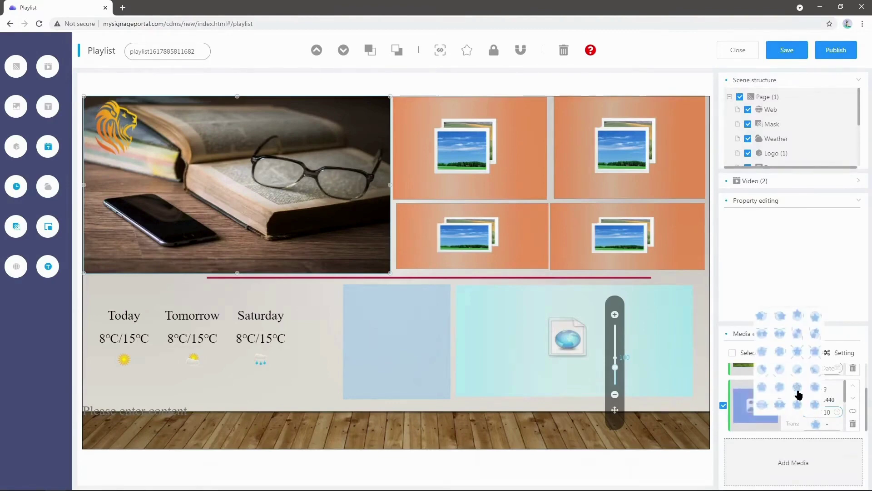
click(826, 426)
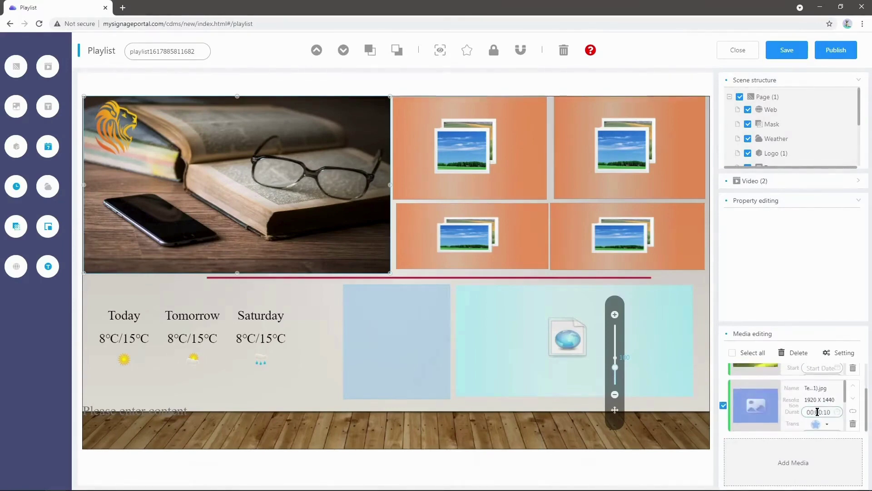
scroll(813, 409, up, 2)
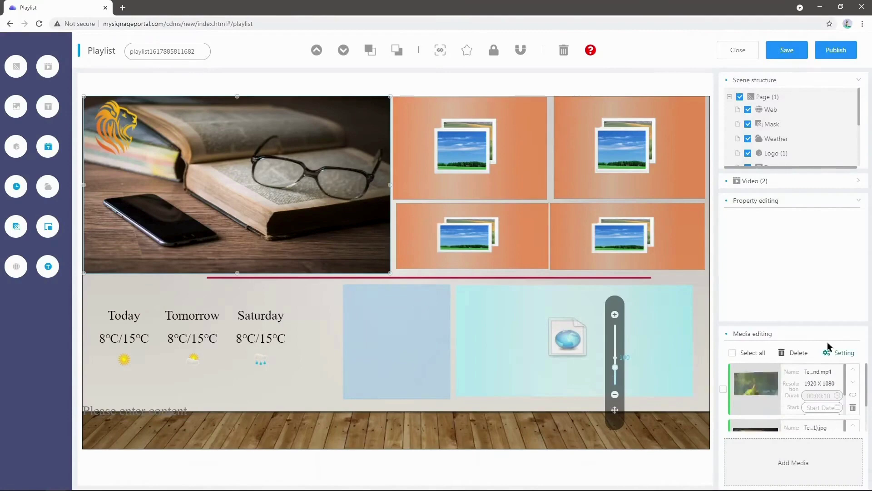
scroll(779, 404, down, 2)
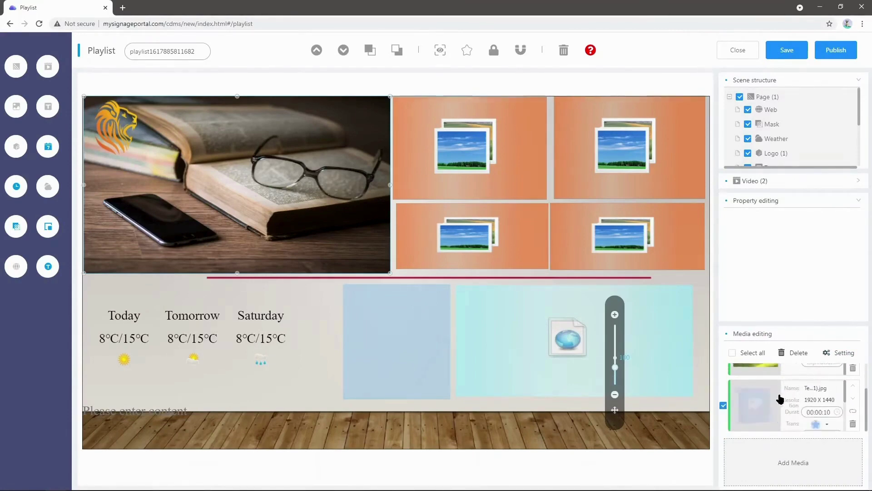
scroll(780, 398, up, 1)
scroll(779, 396, down, 1)
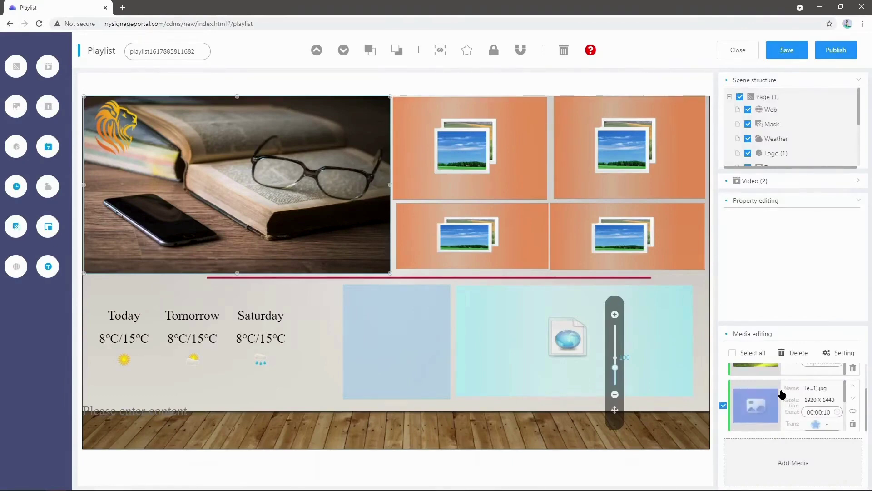
scroll(795, 400, up, 1)
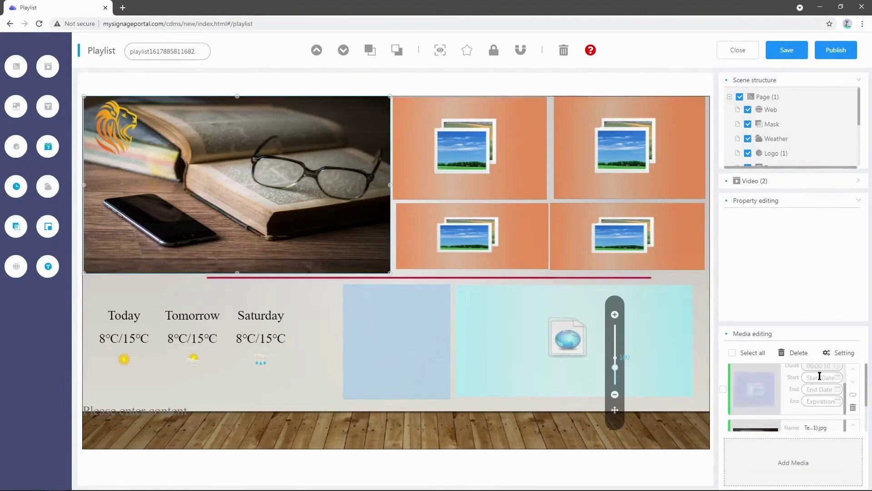
Step: Fill the first two image frames with BG2.jpg and BG1.jpg from the Backgrounds folder
scroll(779, 391, down, 1)
click(778, 391)
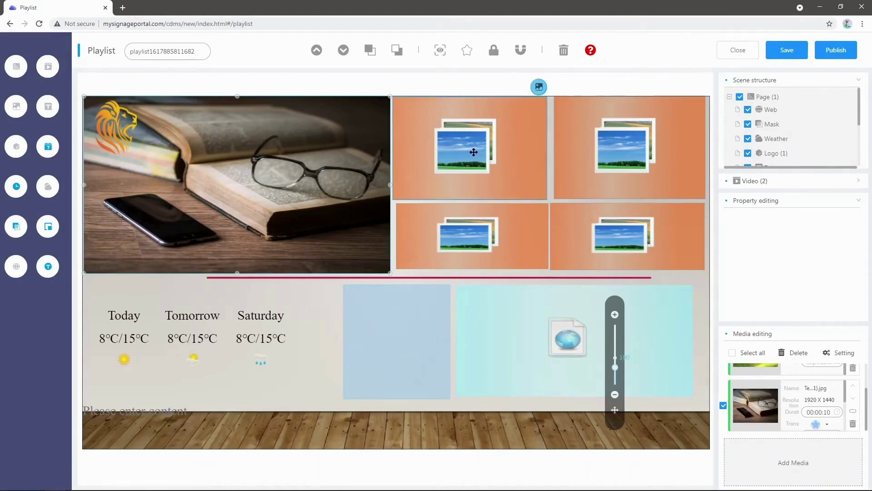
click(474, 152)
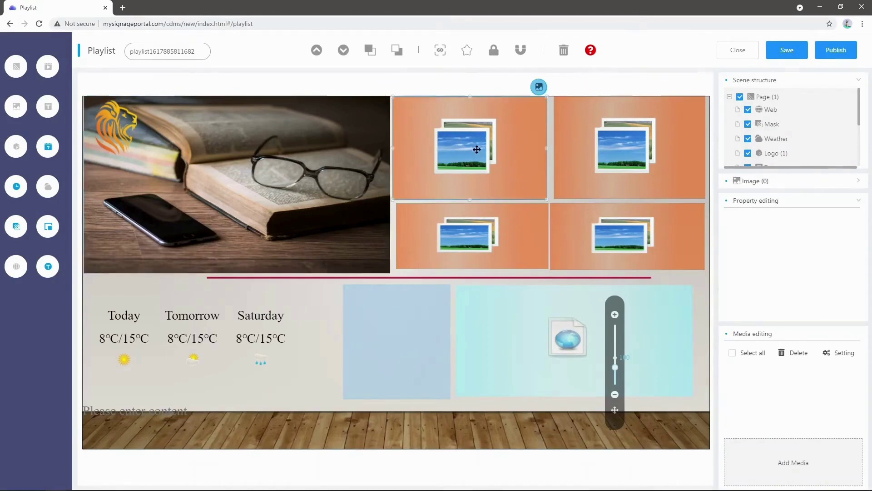
double_click(473, 145)
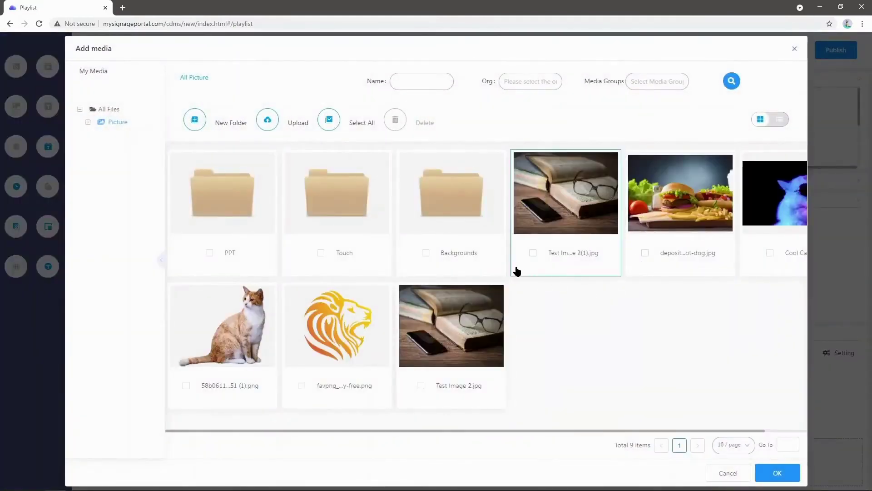
double_click(421, 212)
click(271, 198)
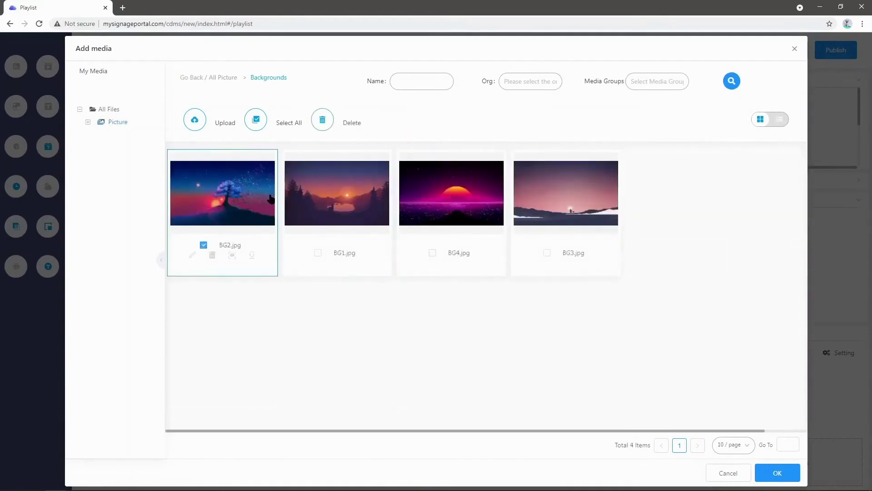
click(779, 471)
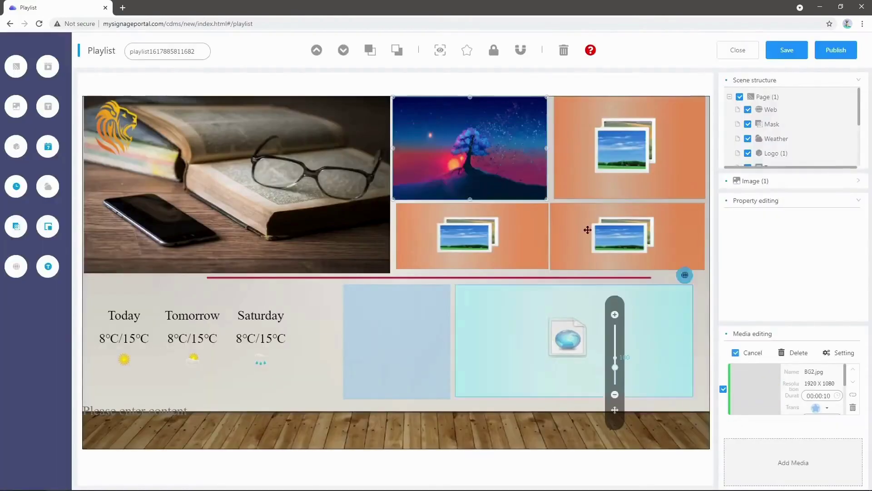
double_click(588, 151)
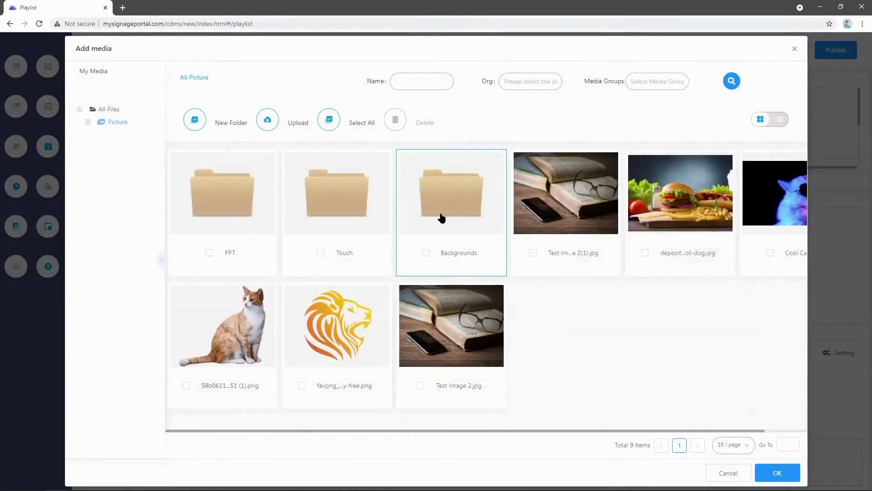
double_click(453, 198)
click(341, 200)
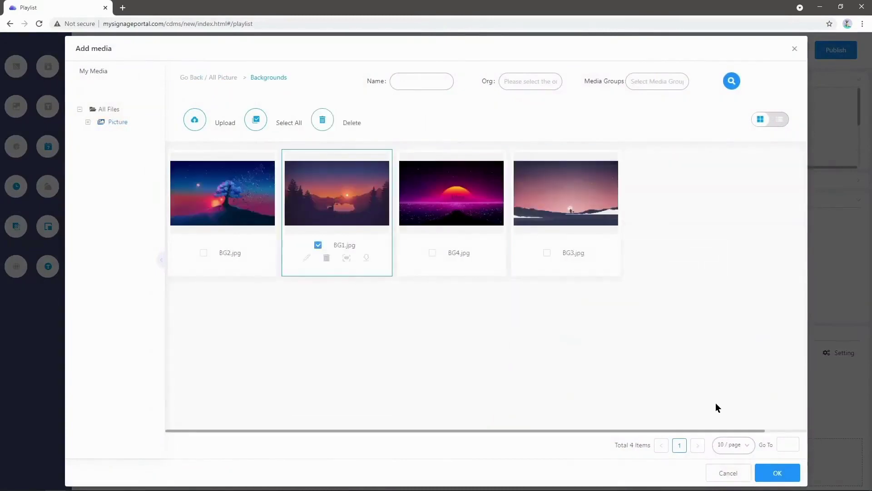
click(777, 472)
Step: Fill the lower-middle and lower-right frames with BG4.jpg and BG3.jpg from Backgrounds
double_click(475, 220)
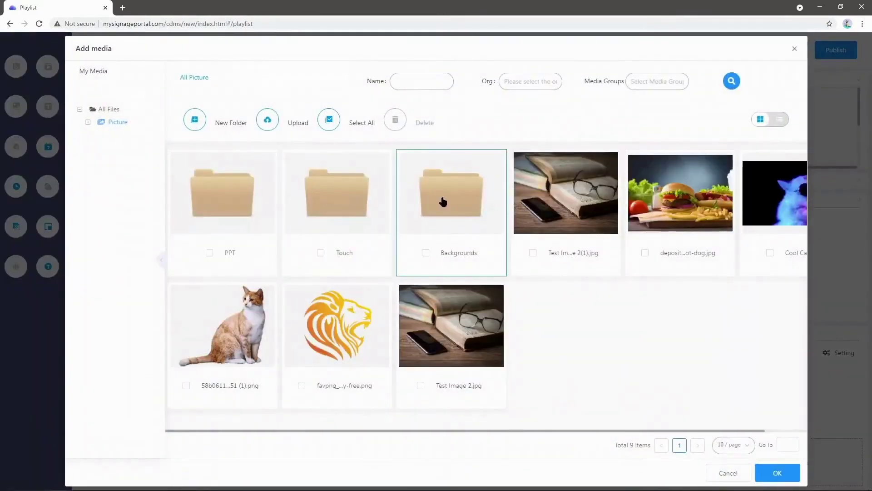
double_click(443, 202)
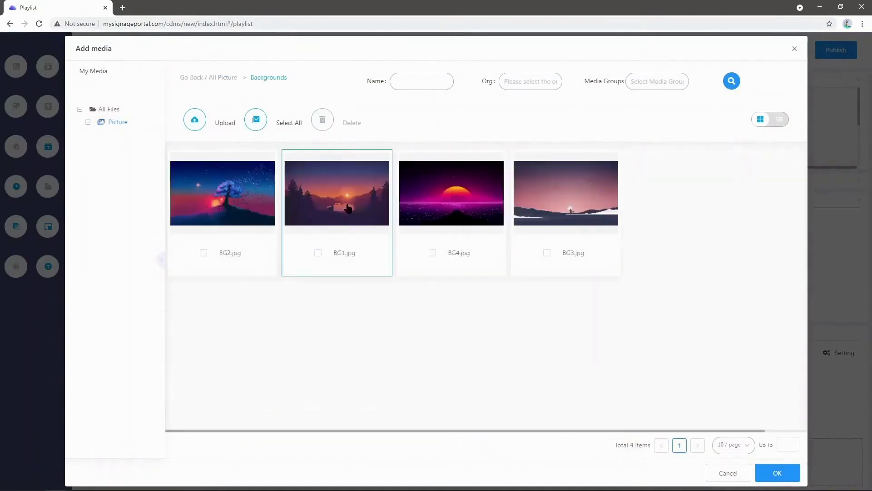
click(452, 200)
click(757, 465)
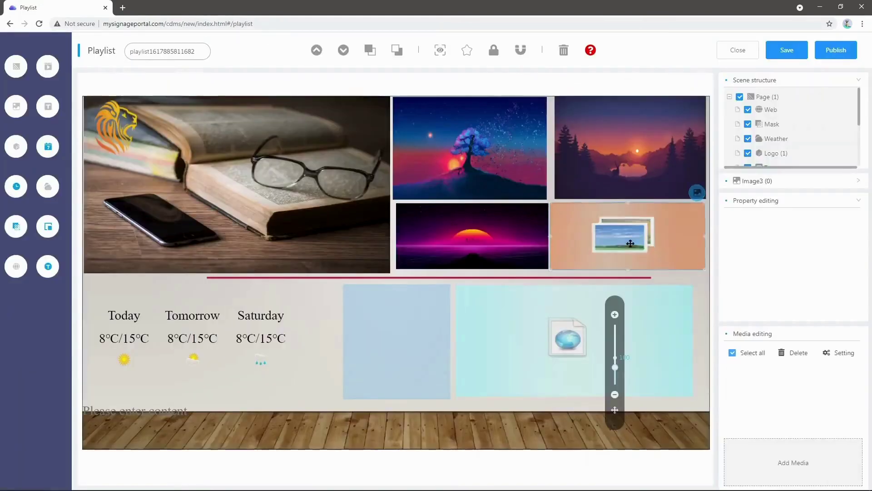
double_click(419, 214)
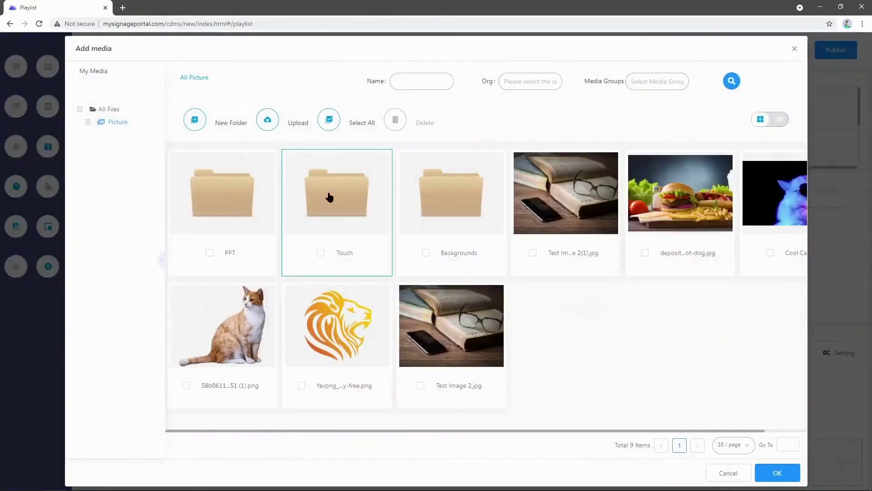
double_click(439, 190)
click(566, 200)
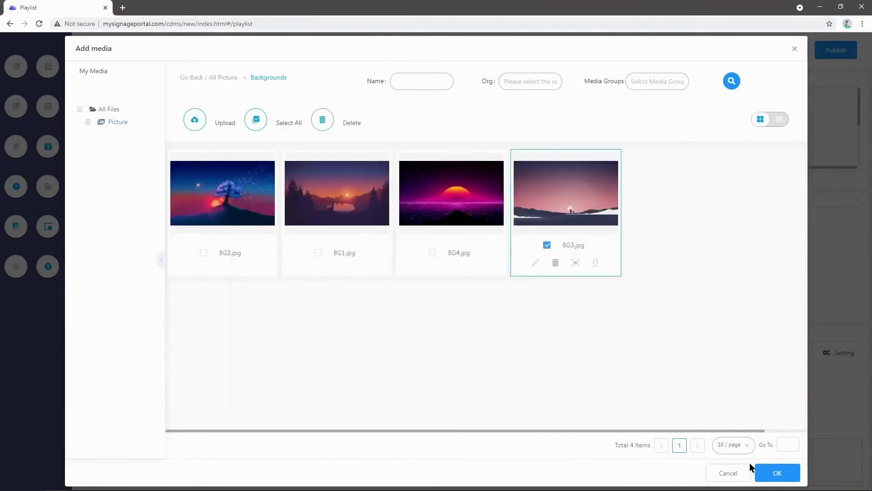
click(777, 472)
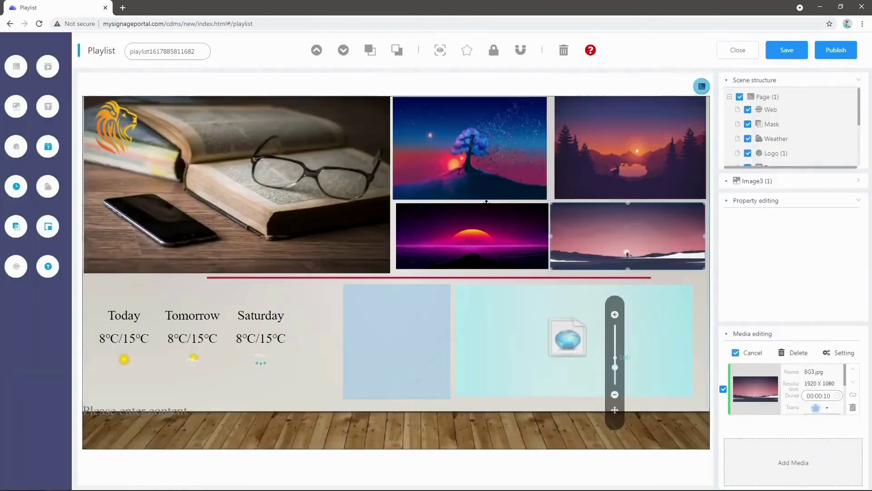
click(548, 201)
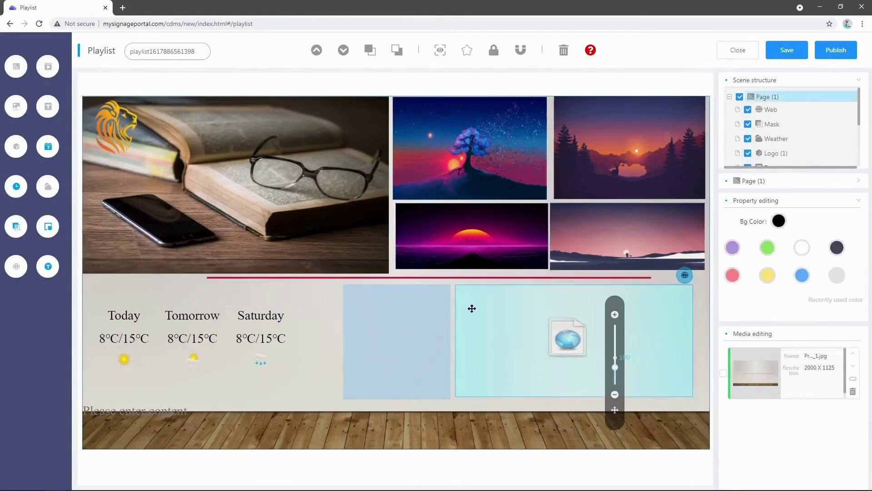
click(563, 329)
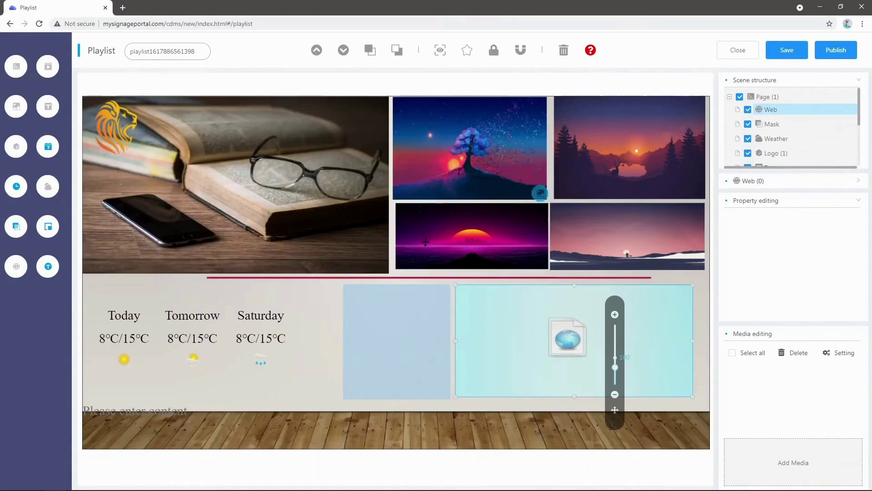
double_click(505, 321)
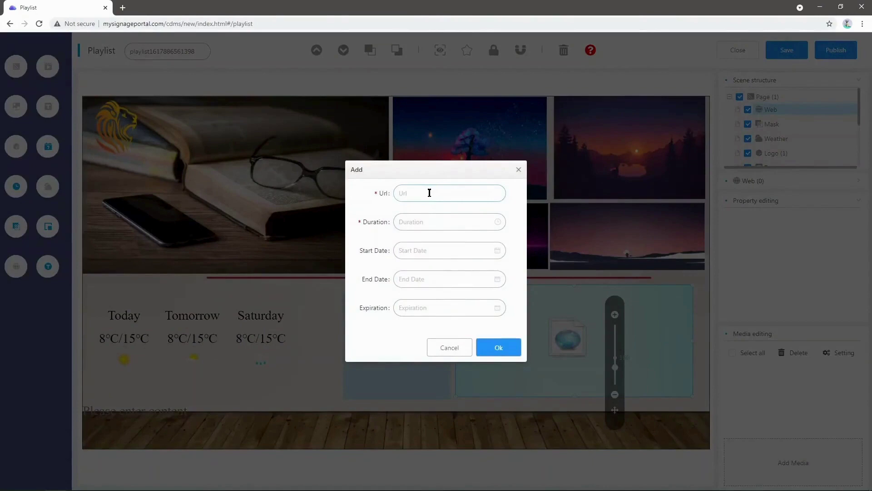
click(429, 193)
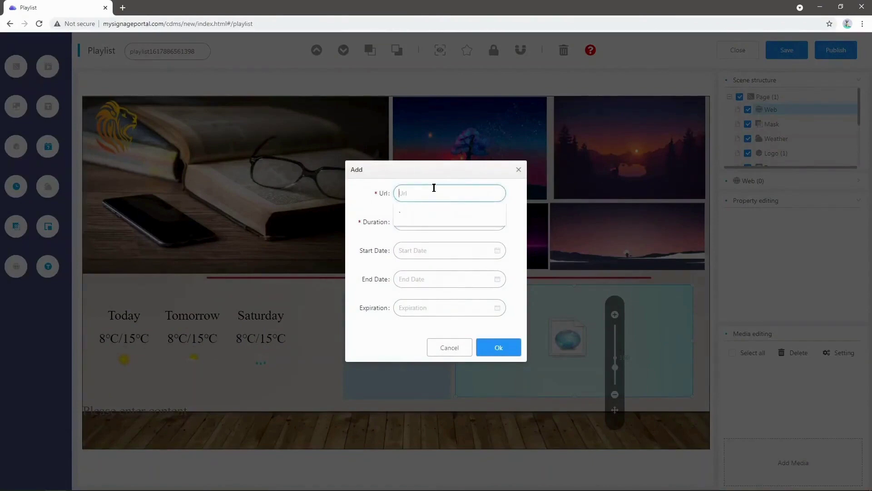
click(376, 190)
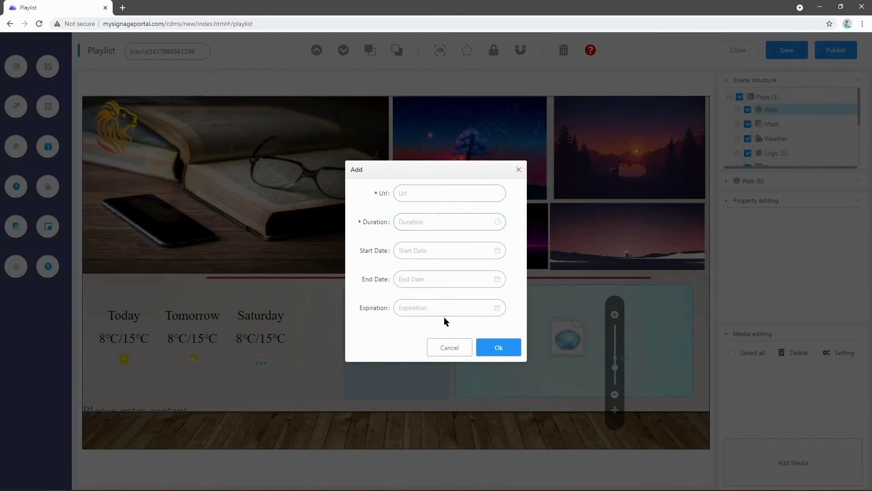
click(464, 351)
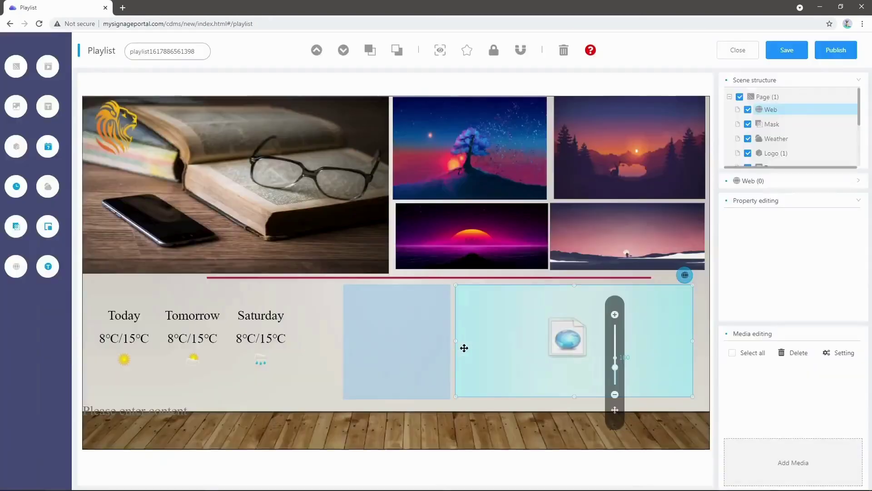
Step: Put the transparent cat PNG in the Mask box and drag it down onto the wooden floor
click(404, 334)
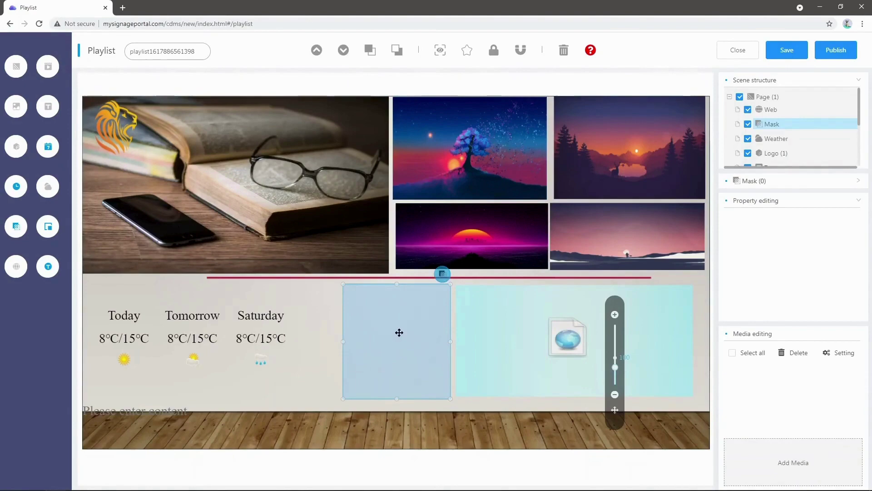
double_click(400, 332)
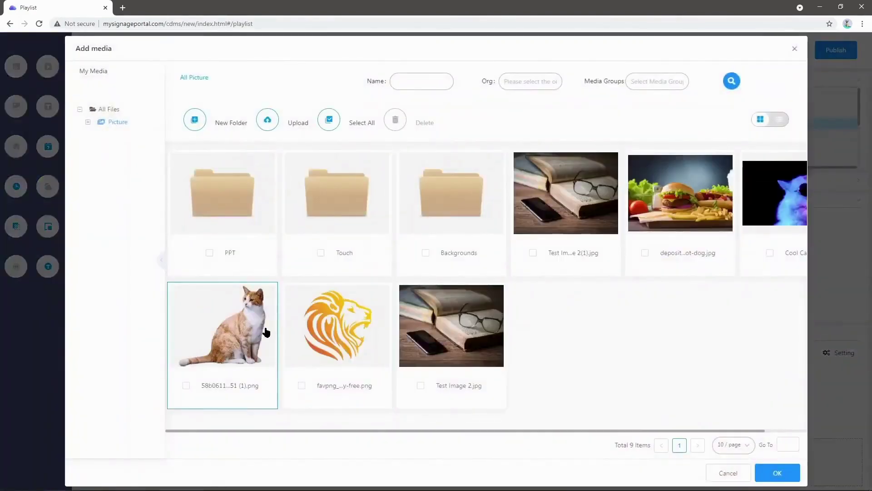
click(265, 332)
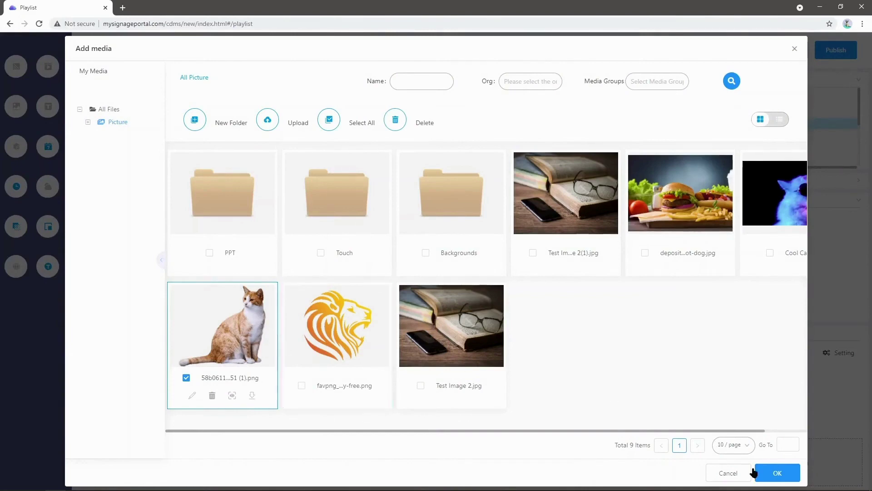
click(775, 473)
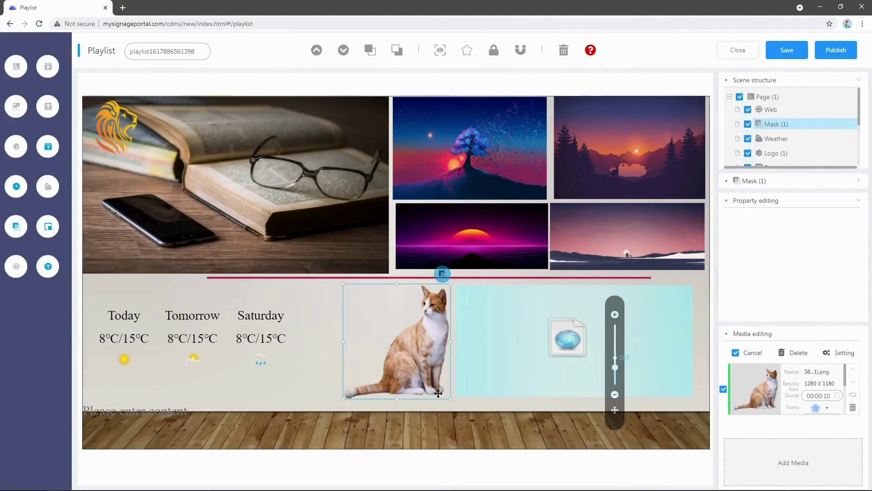
drag(423, 356, 415, 384)
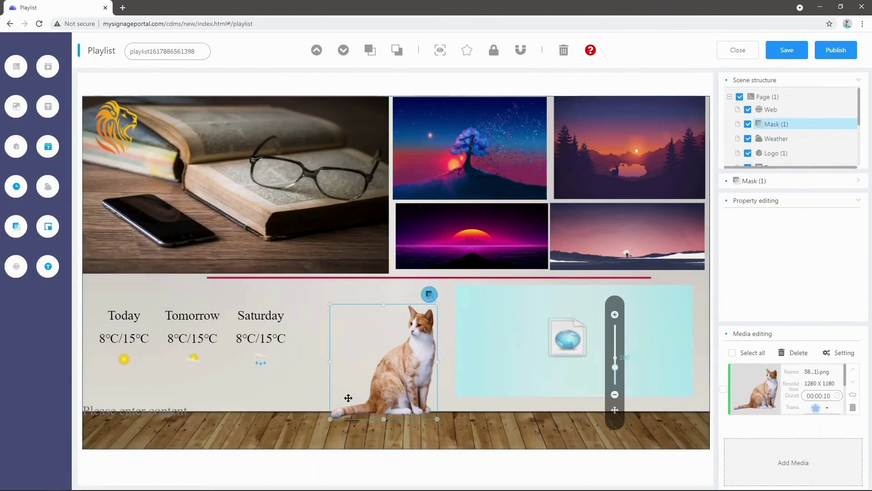
drag(418, 381, 405, 381)
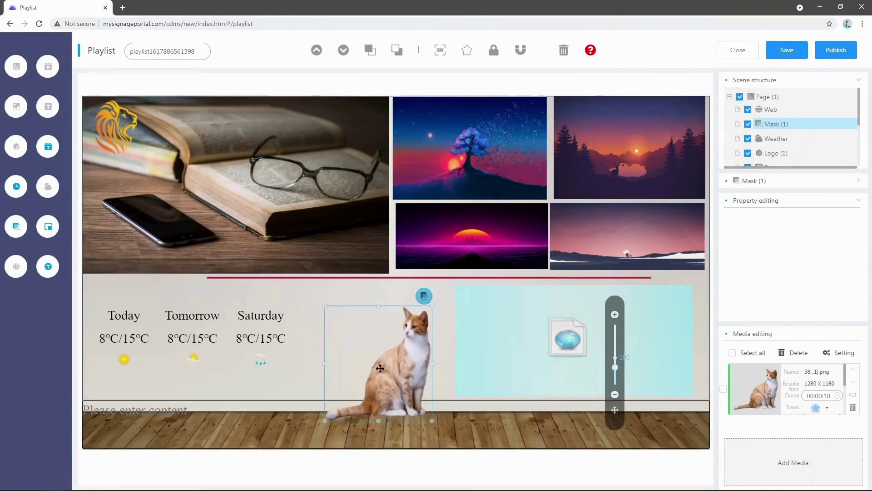
Step: Set the bottom text strip to scroll the BBC UK RSS news feed
click(195, 405)
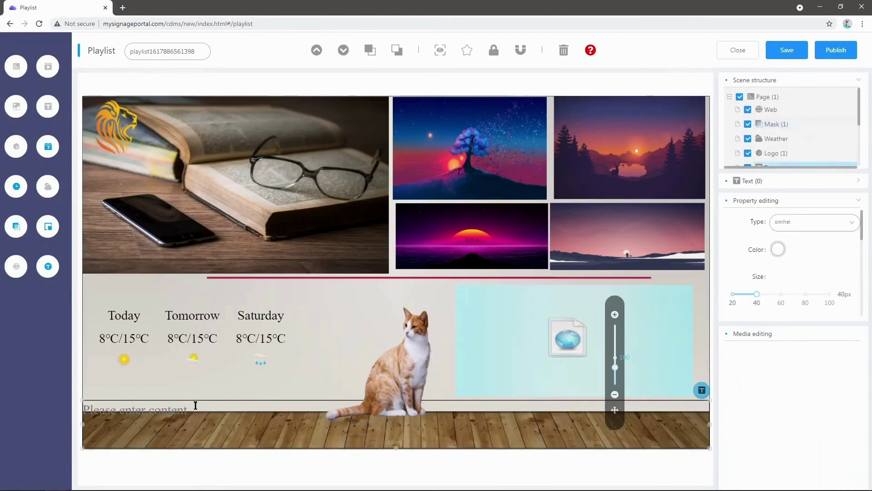
text(wadadawda)
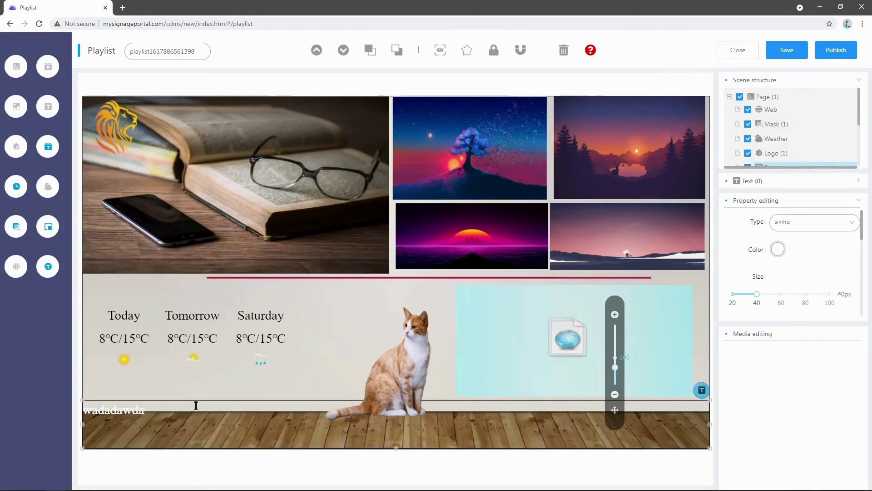
click(199, 386)
double_click(194, 408)
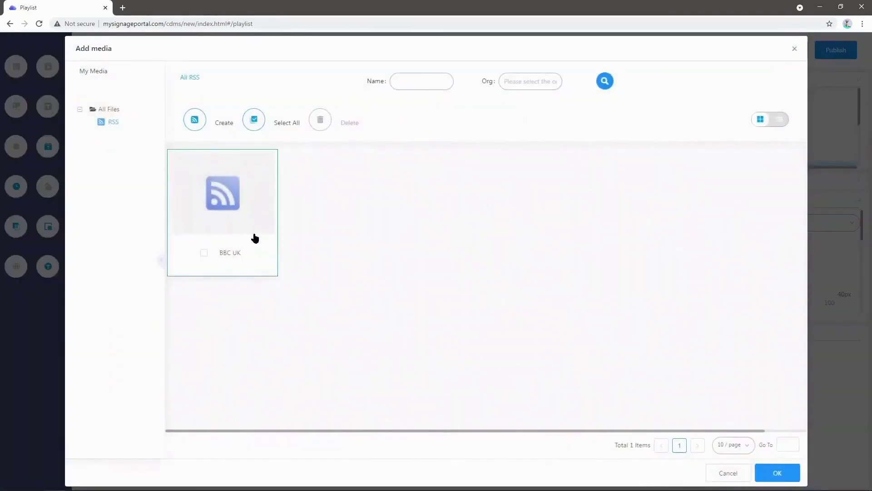
click(236, 233)
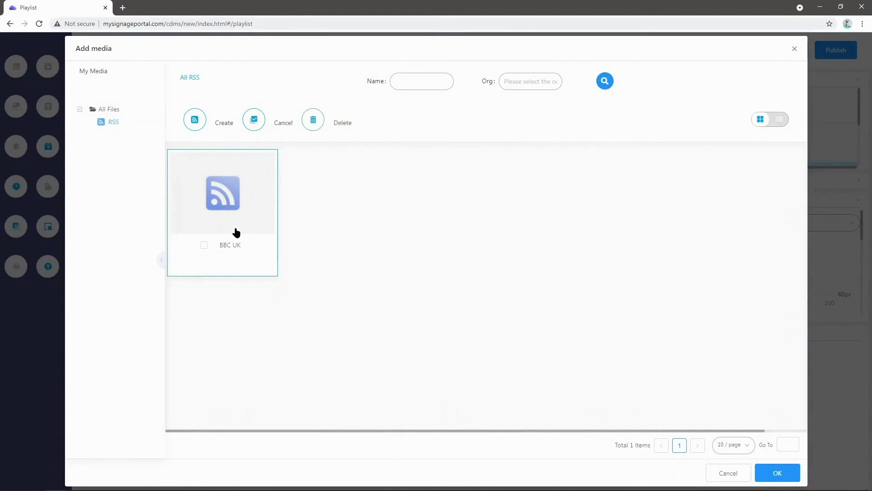
click(771, 473)
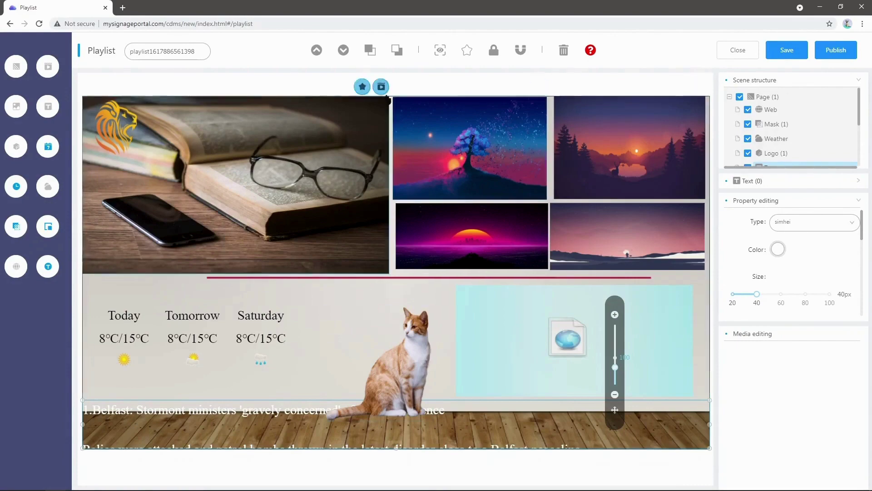
Step: Preview the full playlist layout, close the preview, and save the playlist
click(439, 51)
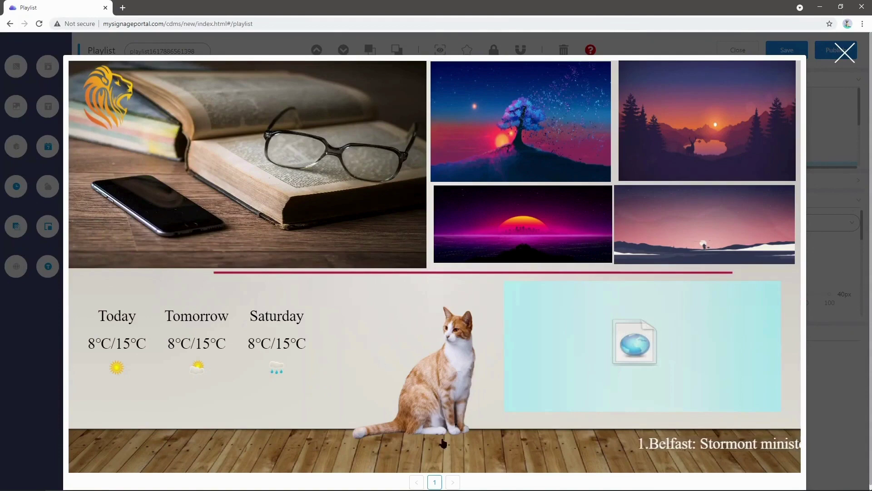
click(846, 56)
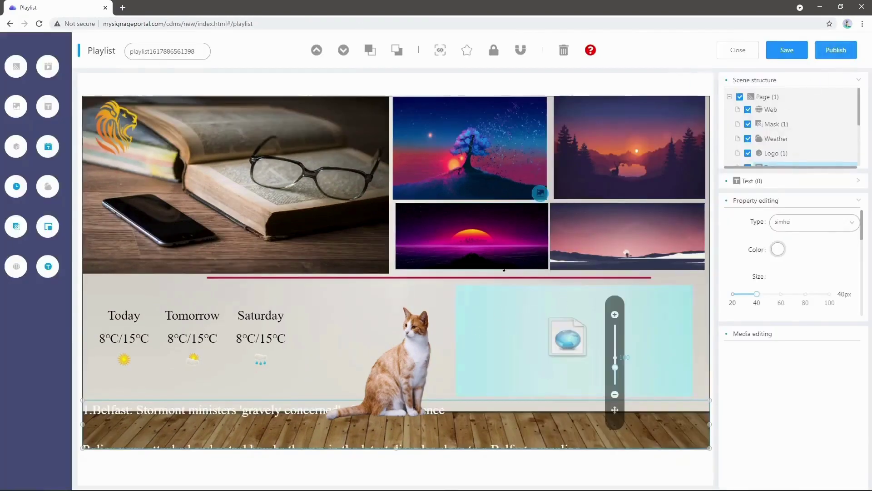
click(787, 51)
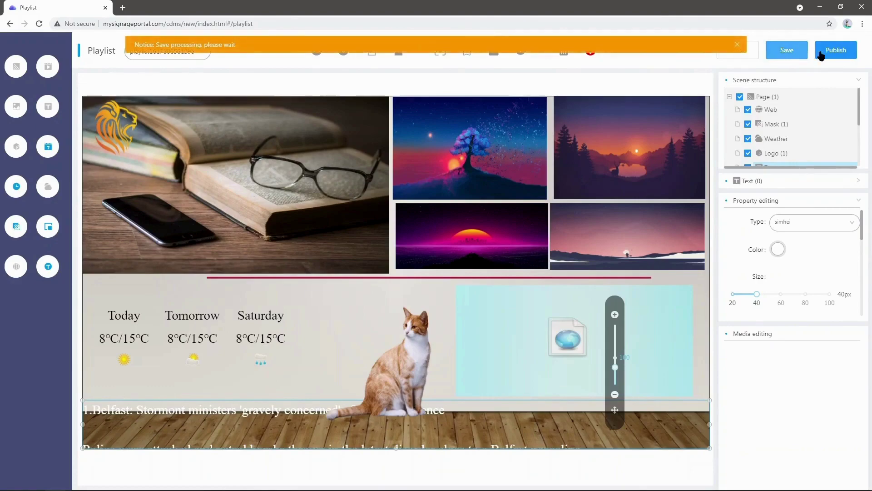